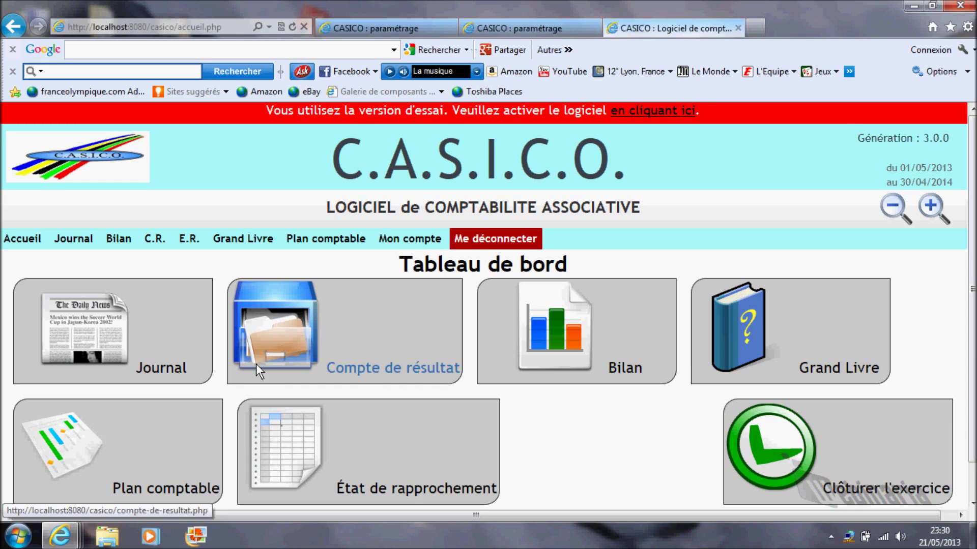
Open the journal briefly, and then review the Compte de Résultat from its expense and income accounts down to the totals
left_click(159, 353)
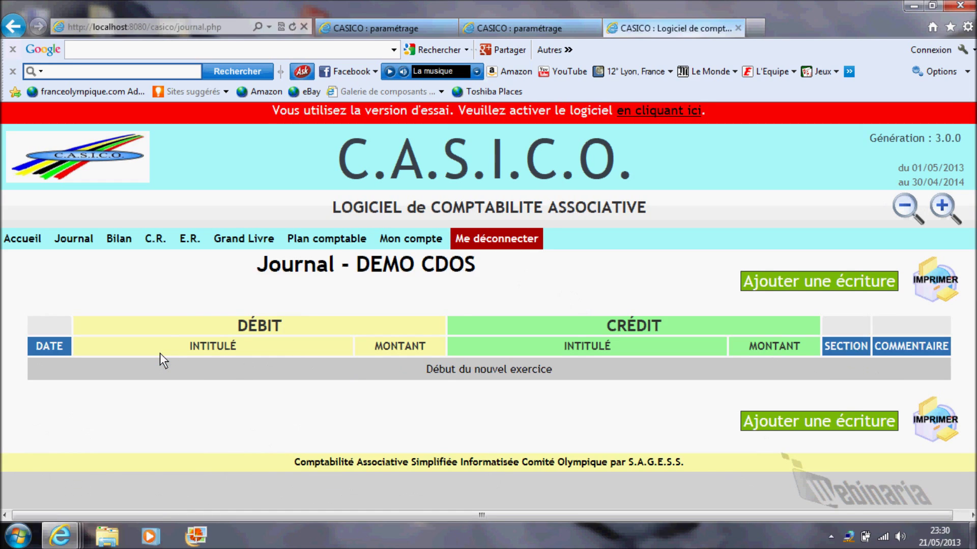
left_click(152, 238)
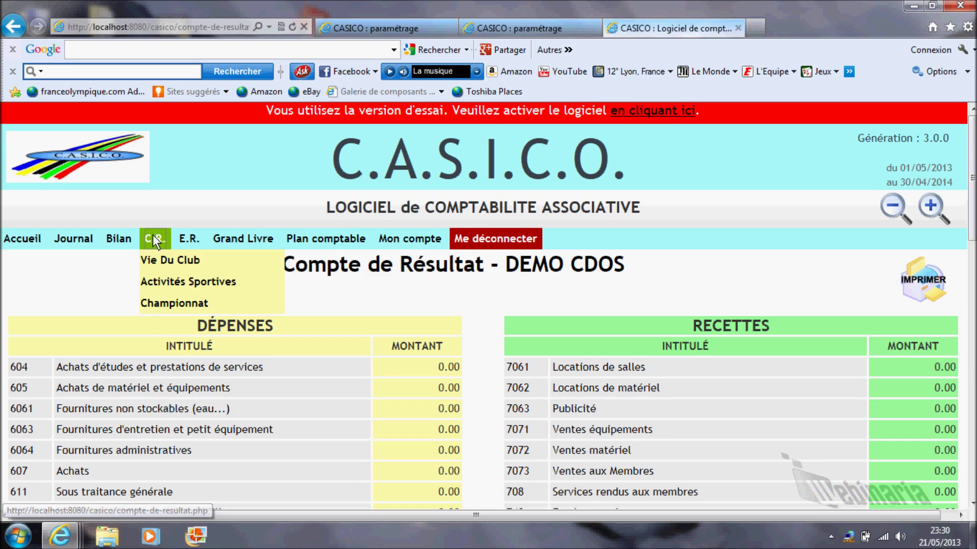
scroll(303, 353, "down", 1)
scroll(304, 340, "down", 7)
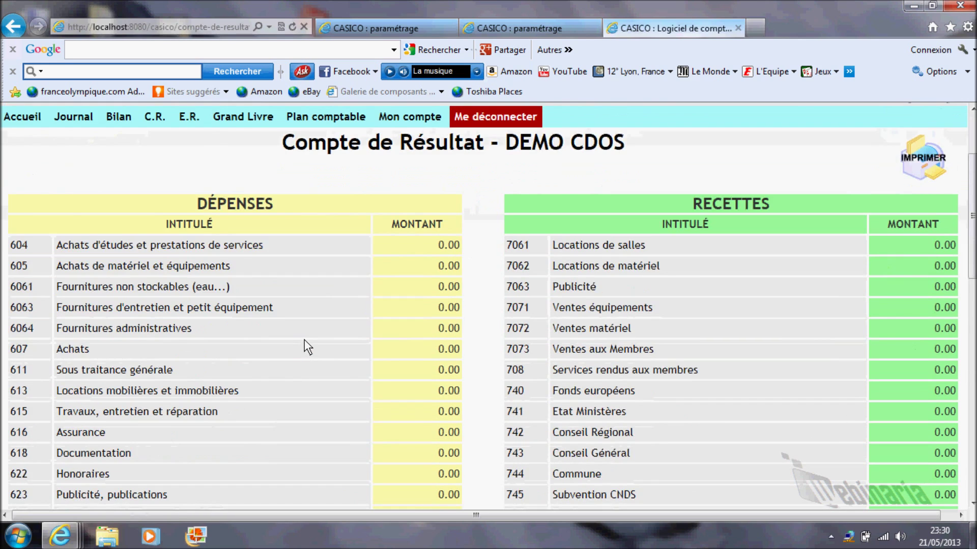
scroll(304, 340, "down", 3)
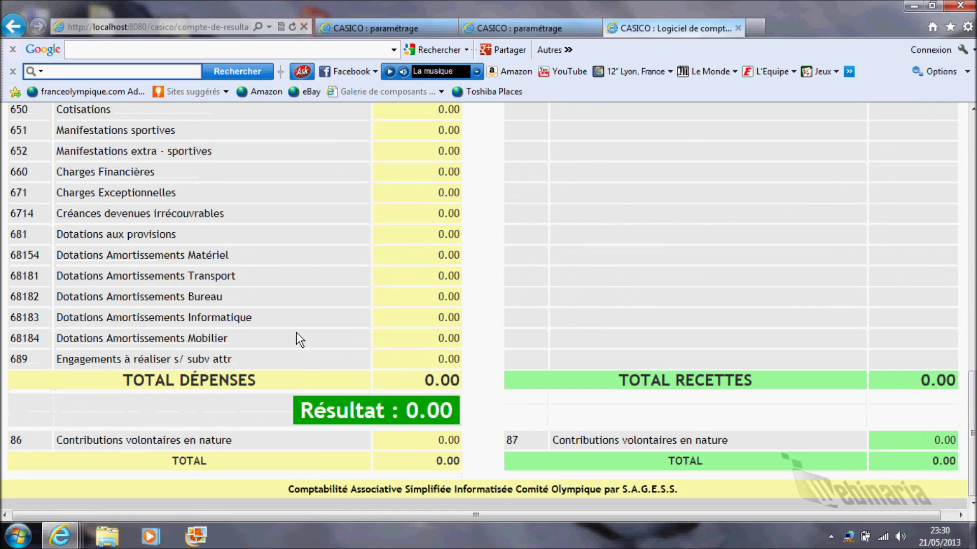
scroll(296, 340, "up", 10)
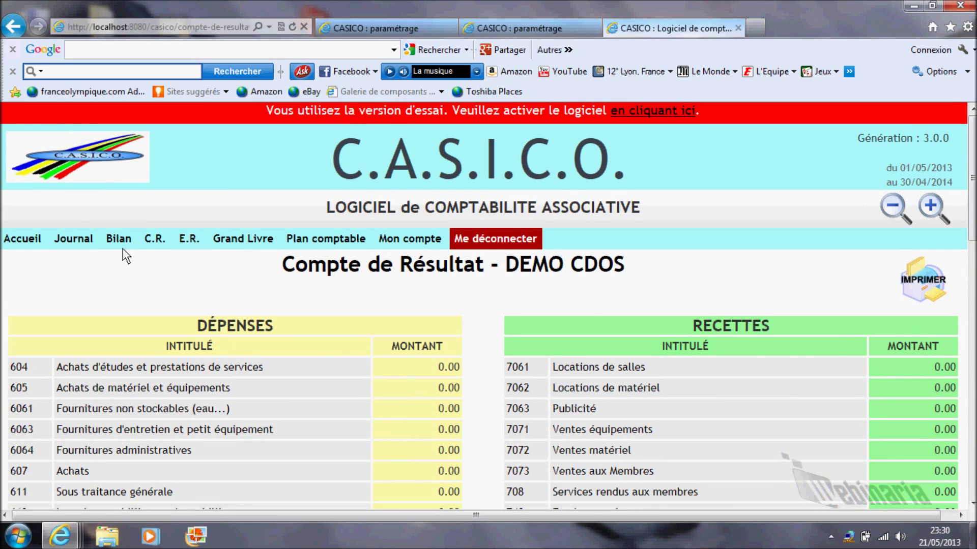
Open the Bilan and examine the opening assets and liabilities down to their totals
left_click(120, 239)
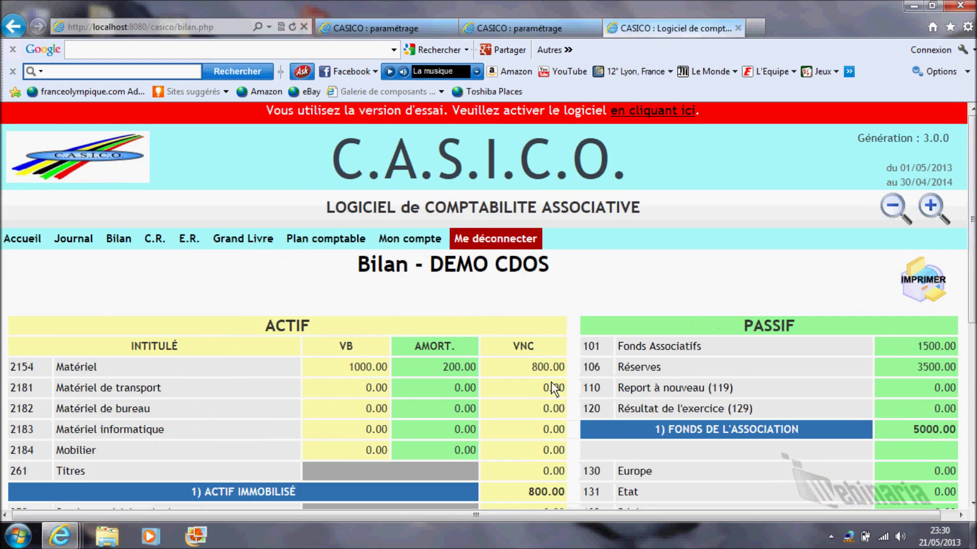
scroll(553, 389, "down", 6)
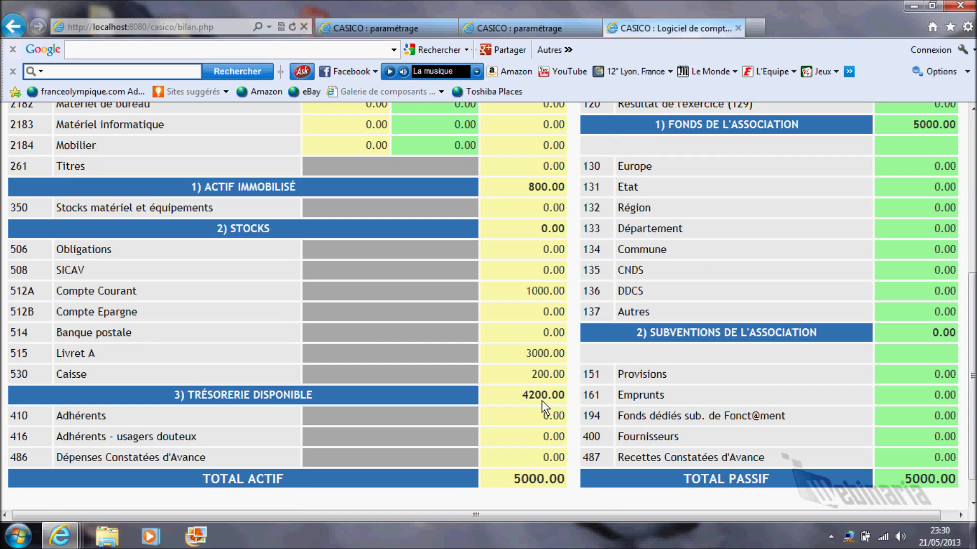
scroll(541, 403, "up", 6)
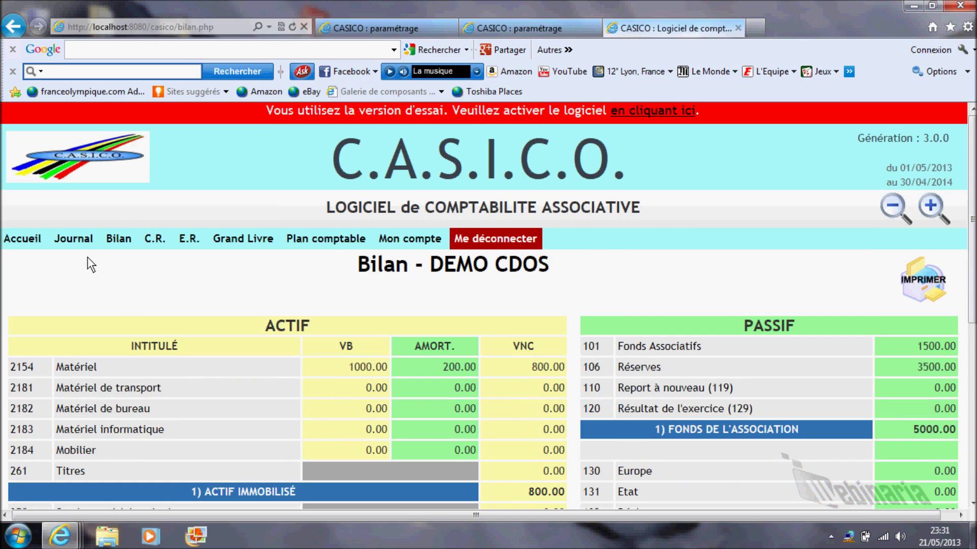
Start a new journal entry dated 21/5/13 with the comment "facture N°1234"
left_click(75, 241)
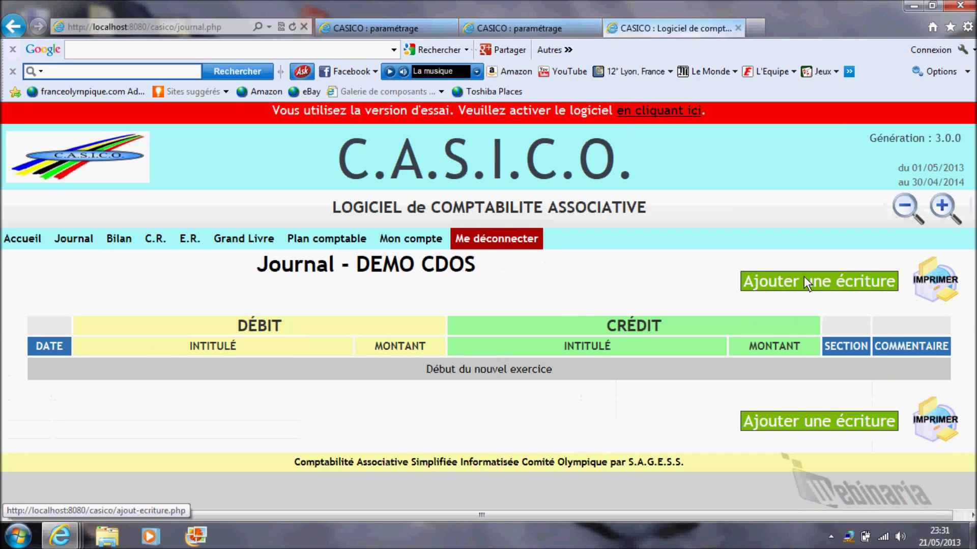
left_click(803, 277)
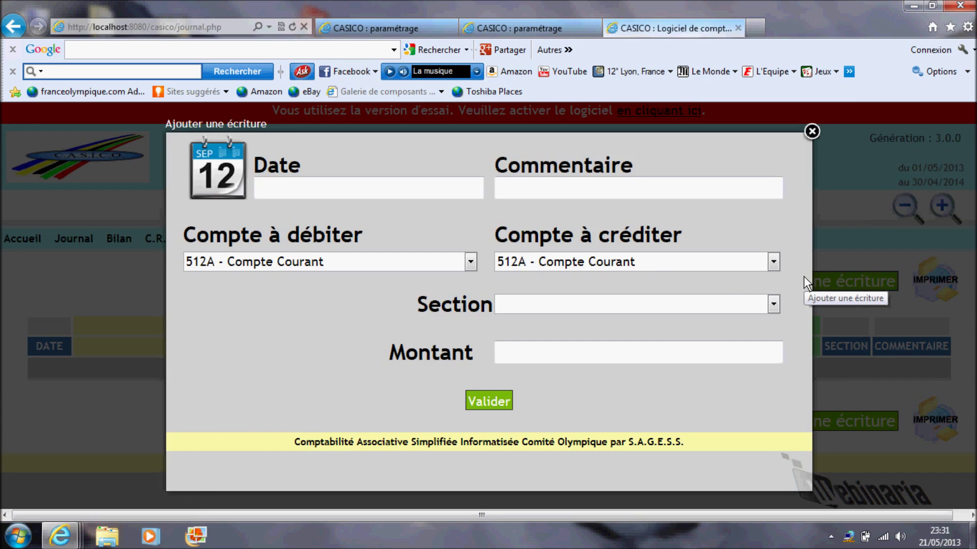
left_click(226, 175)
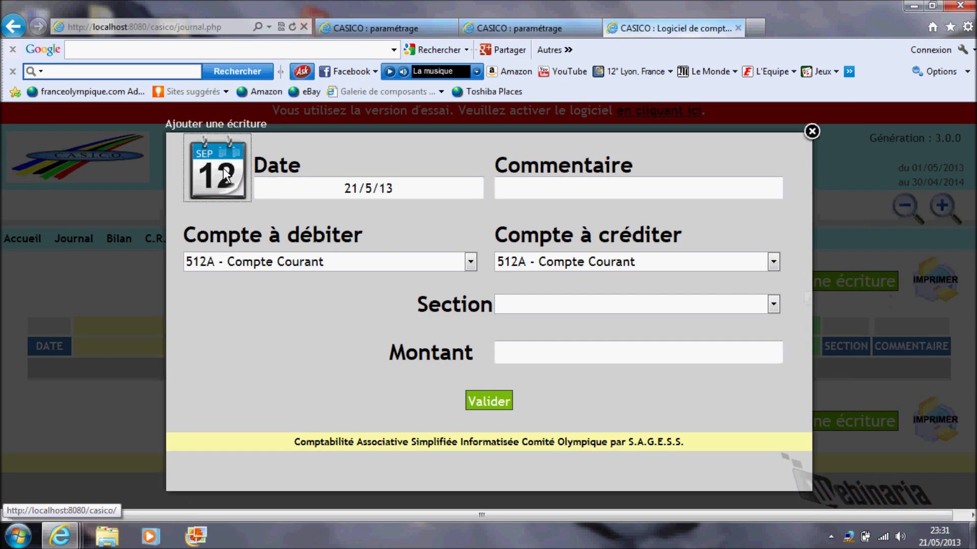
left_click(513, 192)
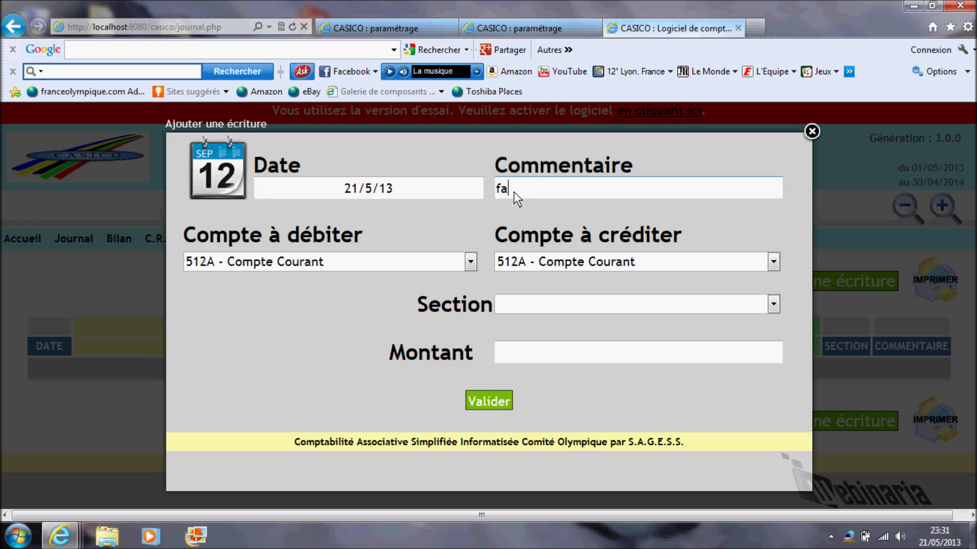
type("facture N°1234")
left_click(461, 182)
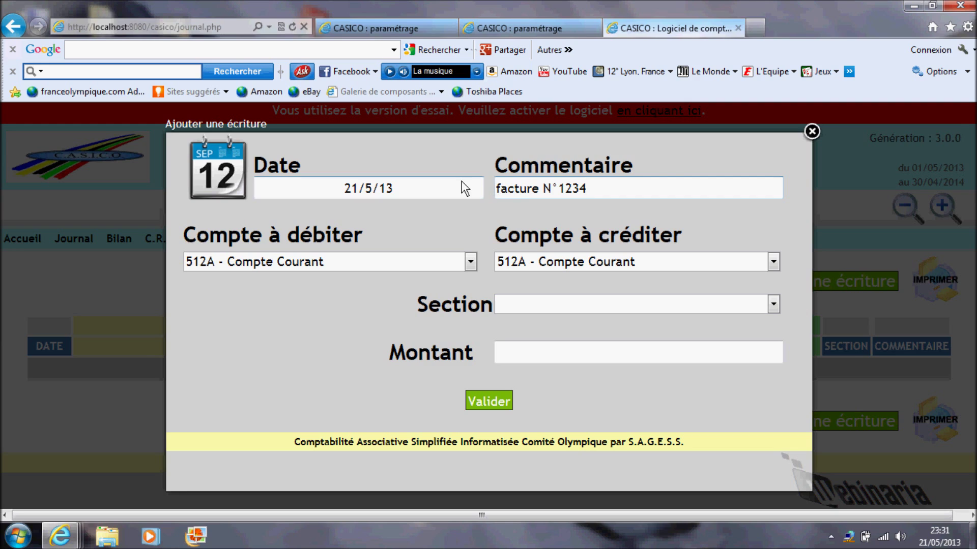
Debit account 616 - Assurance, assign the section Vie du club, enter an amount of 400 and validate the entry
left_click(469, 262)
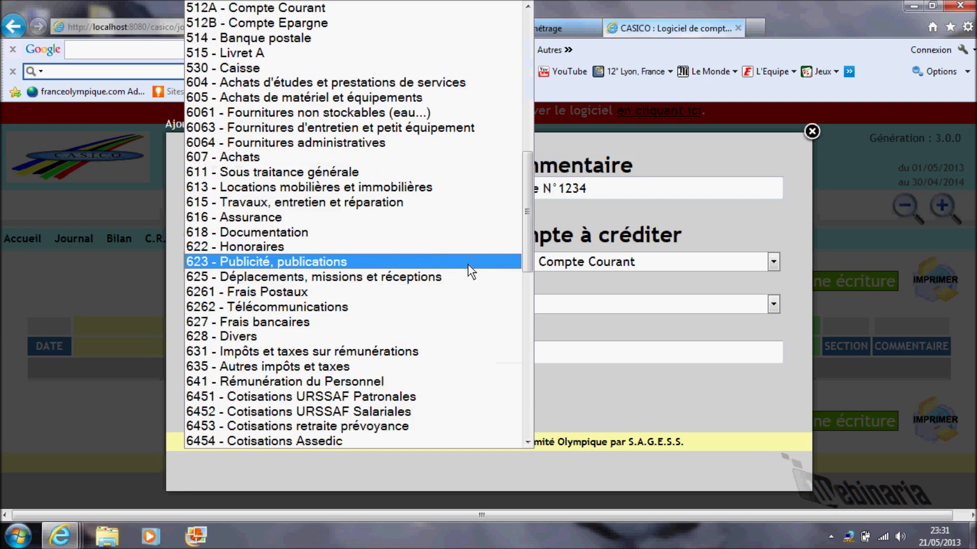
left_click(248, 219)
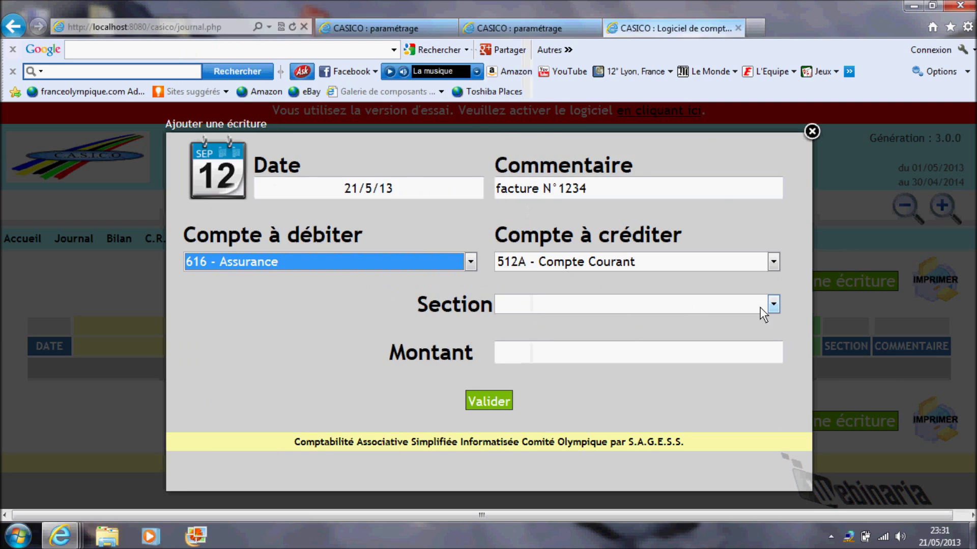
left_click(772, 305)
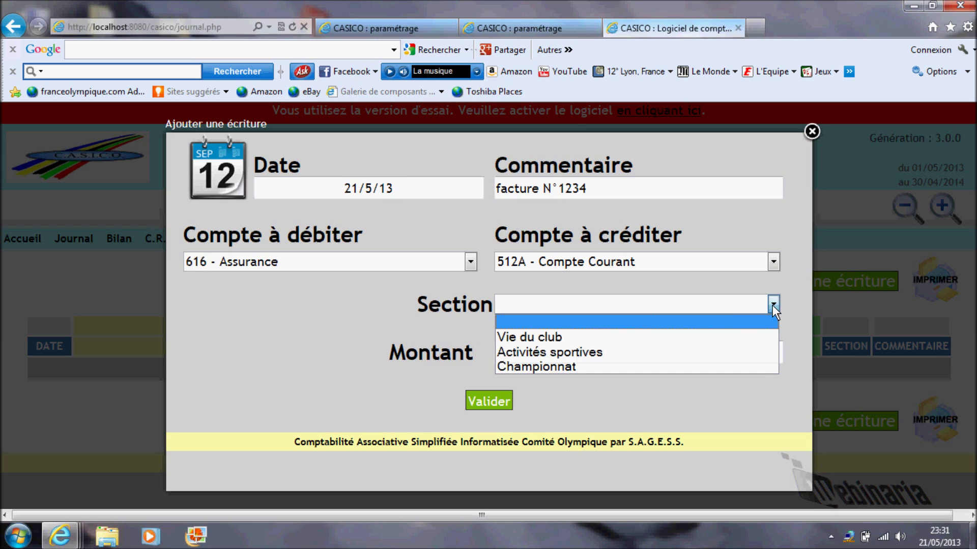
left_click(543, 336)
left_click(540, 352)
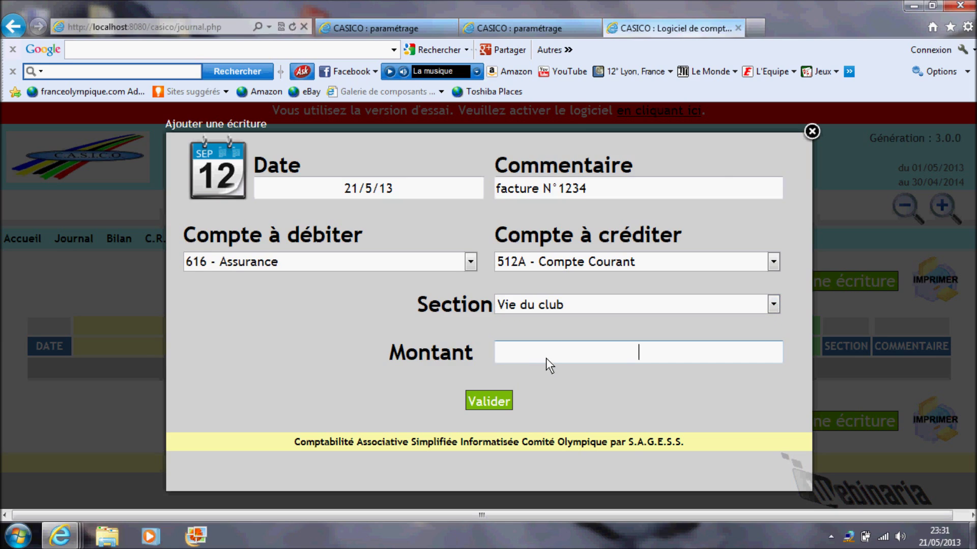
type("400")
left_click(494, 404)
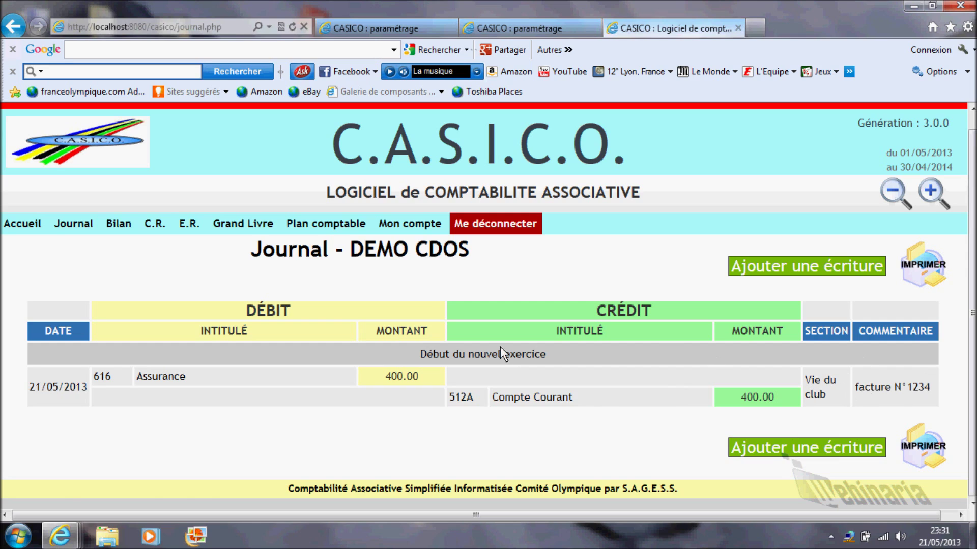
Check in the Compte de Résultat how the insurance entry affects the expenses and the overall result
mouse_move(146, 231)
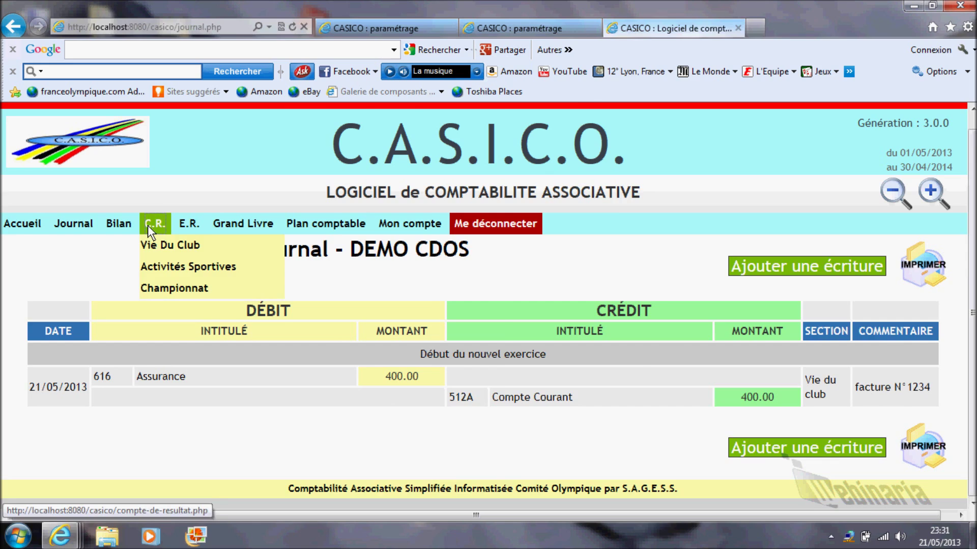
left_click(148, 225)
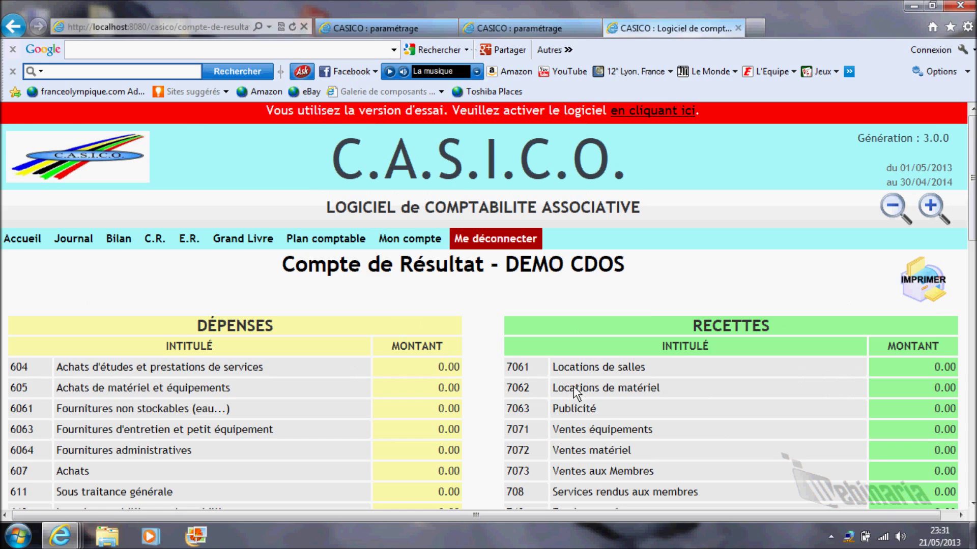
scroll(573, 386, "down", 3)
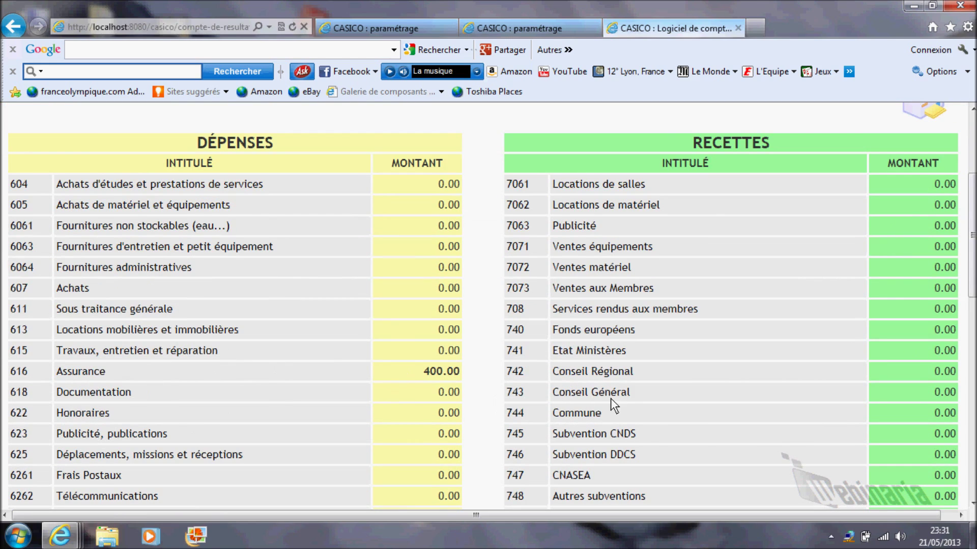
scroll(614, 396, "down", 4)
scroll(615, 395, "down", 6)
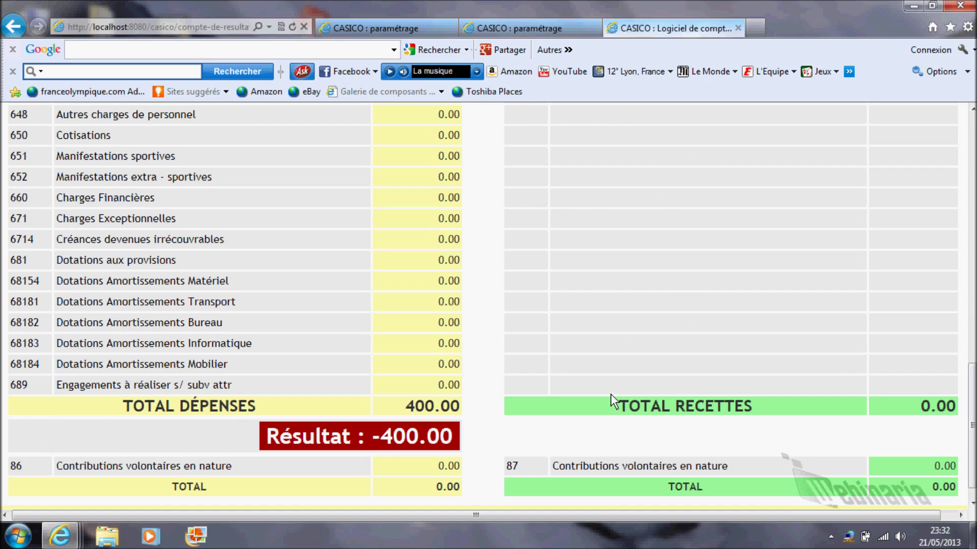
scroll(608, 394, "up", 8)
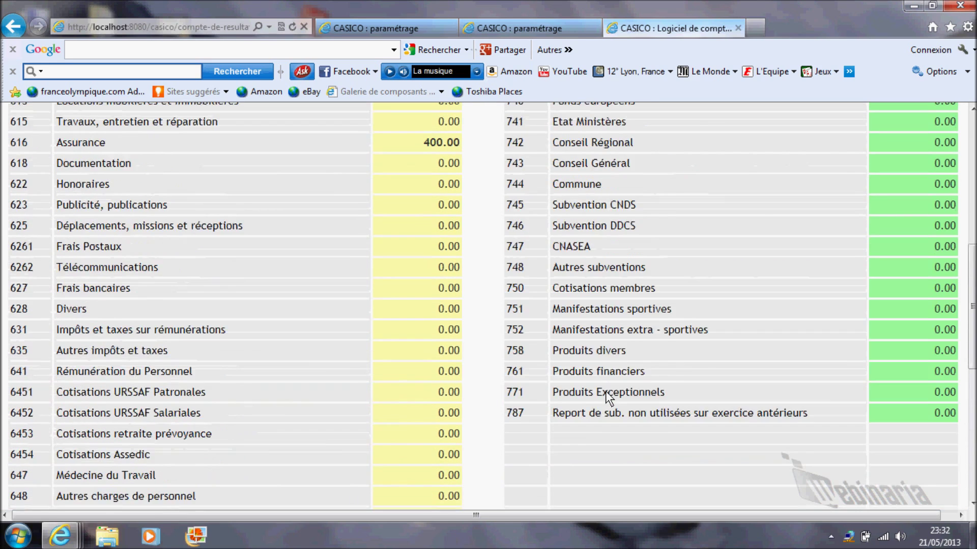
scroll(605, 394, "up", 5)
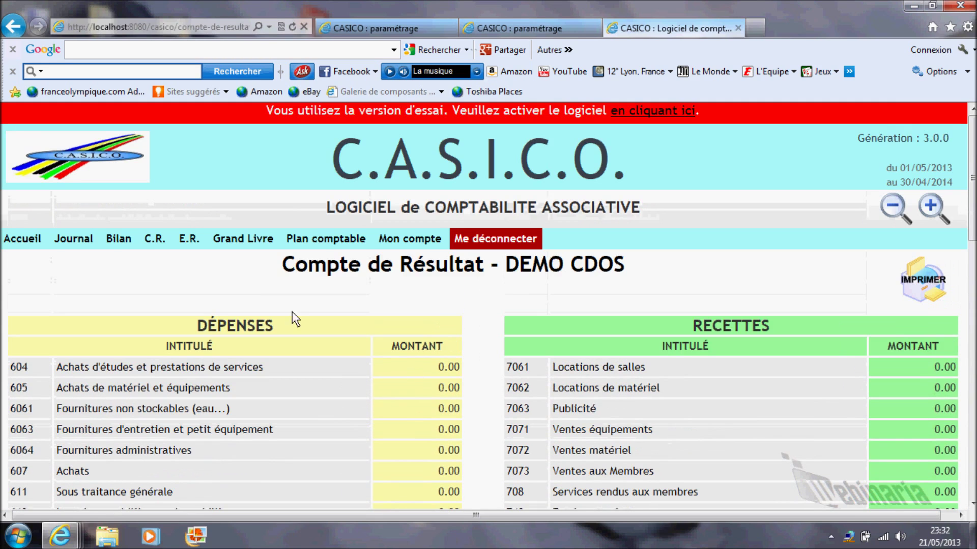
Check in the Bilan how the insurance entry affects the year's result, the current account and the totals
left_click(124, 239)
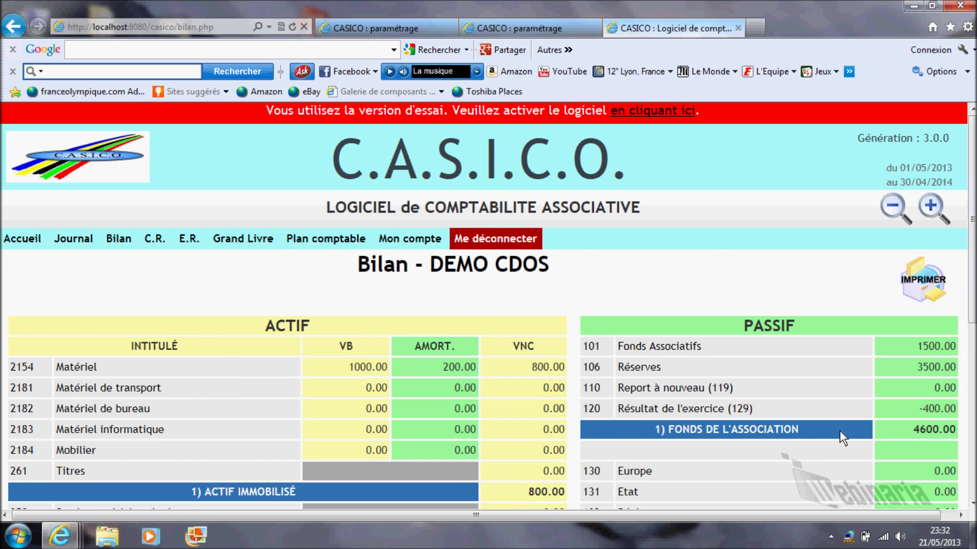
scroll(839, 430, "down", 6)
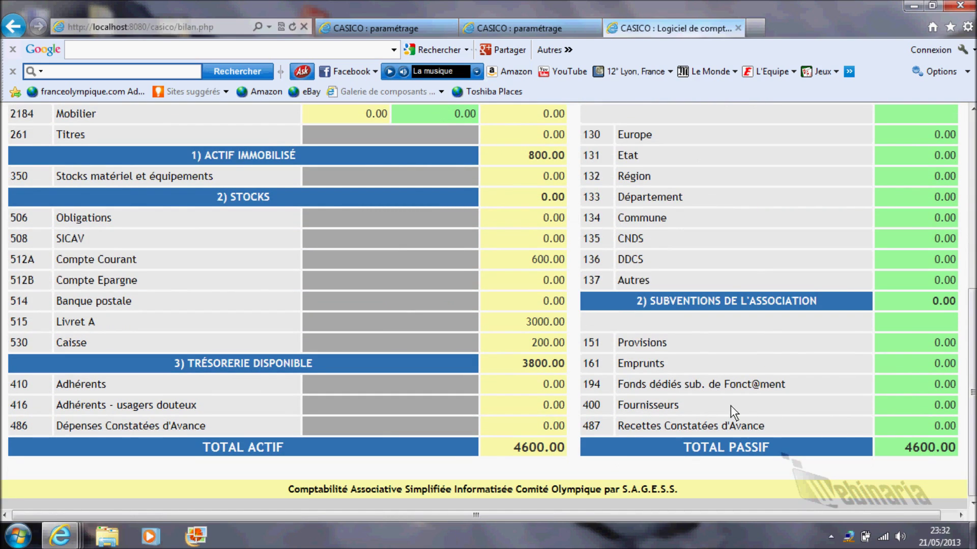
scroll(730, 402, "up", 6)
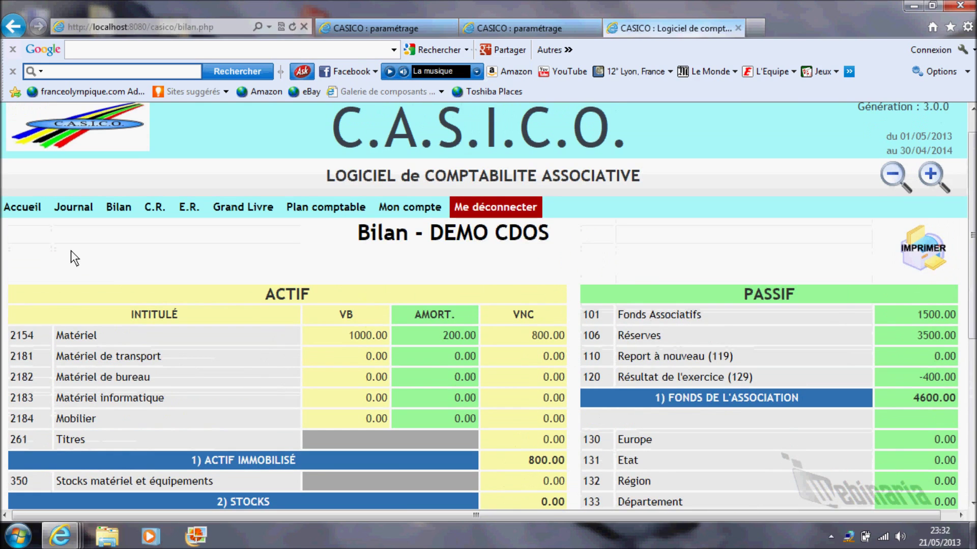
Start another journal entry dated 21/5/13 with the comment "adhésions"
left_click(70, 211)
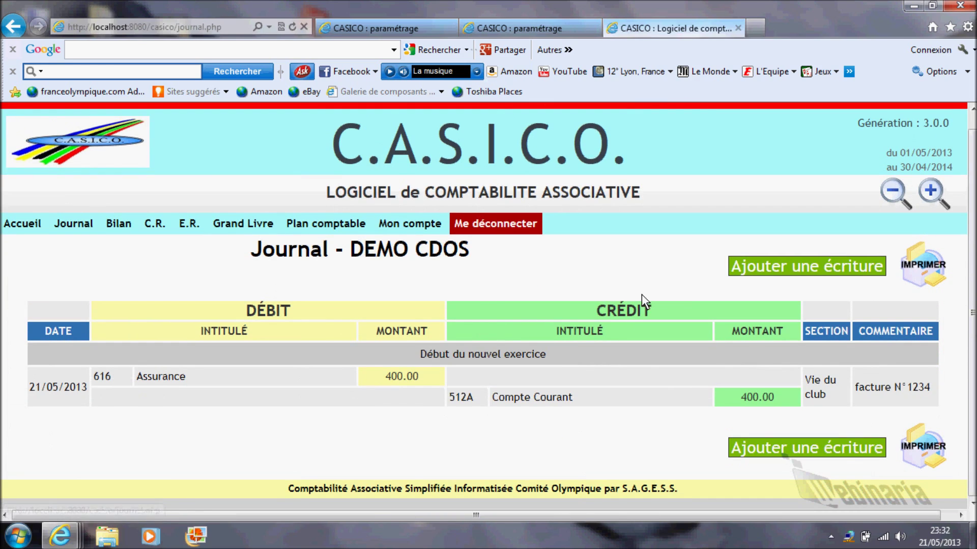
left_click(788, 264)
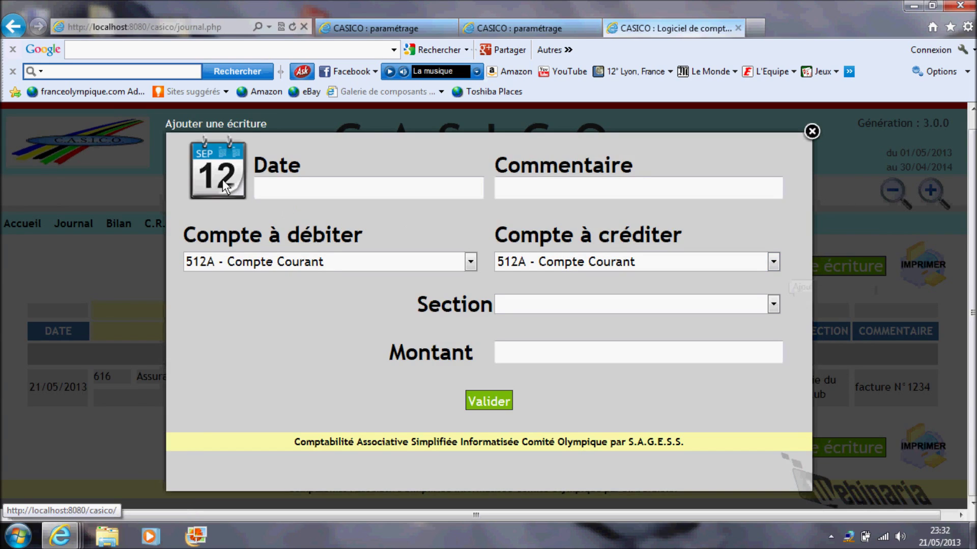
left_click(222, 179)
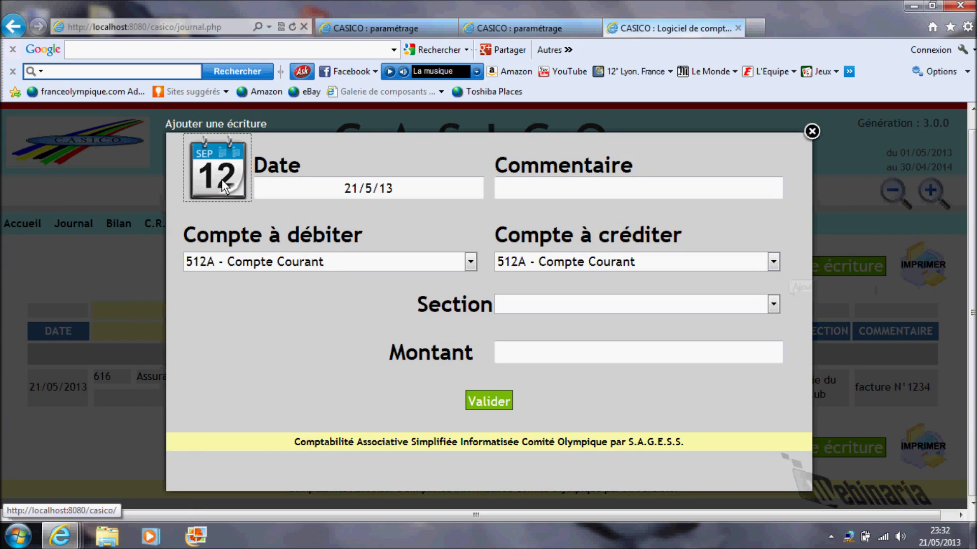
left_click(535, 189)
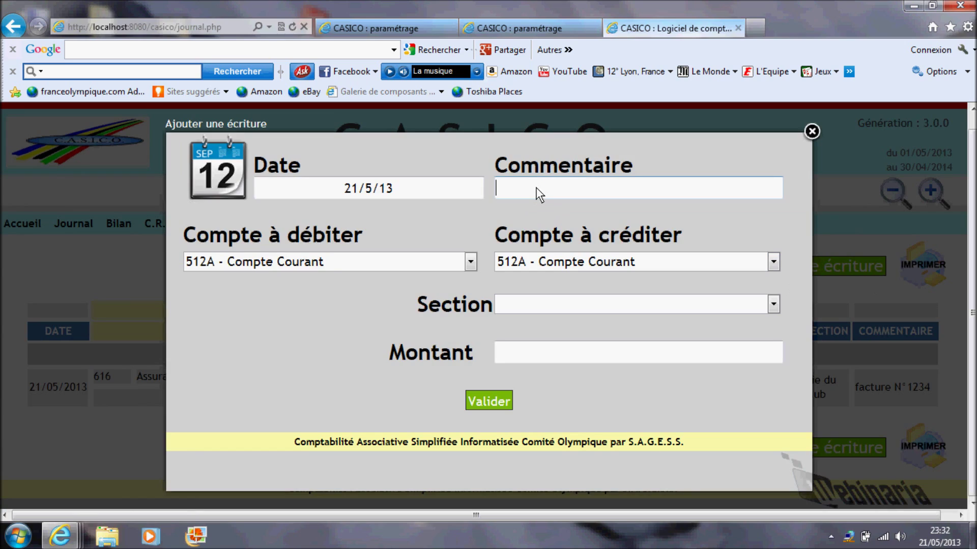
type("adhésions")
Credit account 750 - Cotisations membres, assign the section Activités sportives, enter an amount of 1000 and validate the entry
left_click(581, 261)
scroll(581, 259, "down", 10)
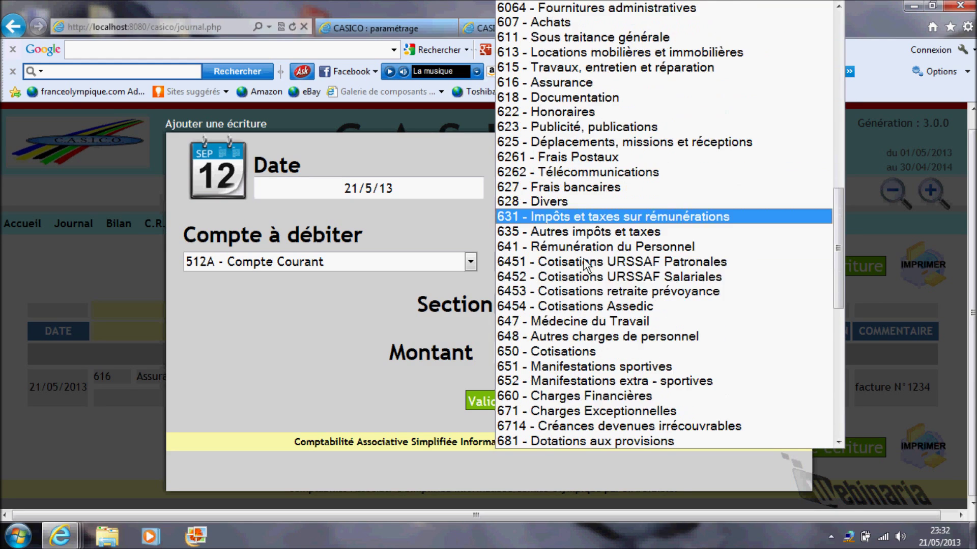
scroll(585, 265, "down", 3)
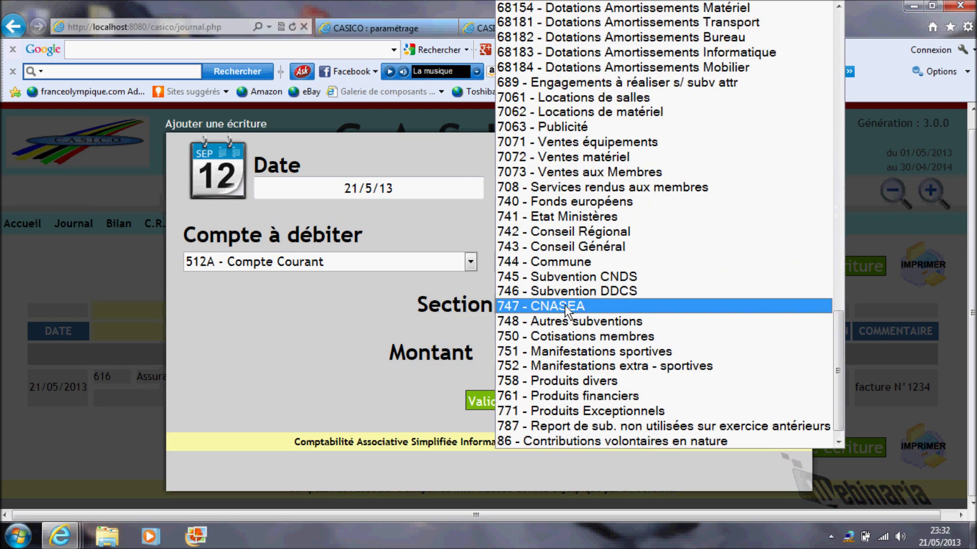
left_click(563, 337)
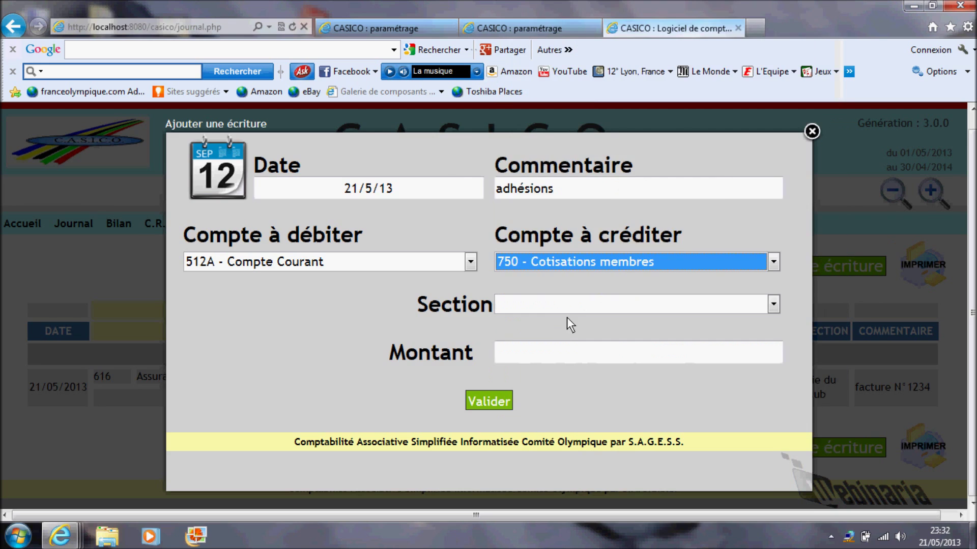
left_click(575, 306)
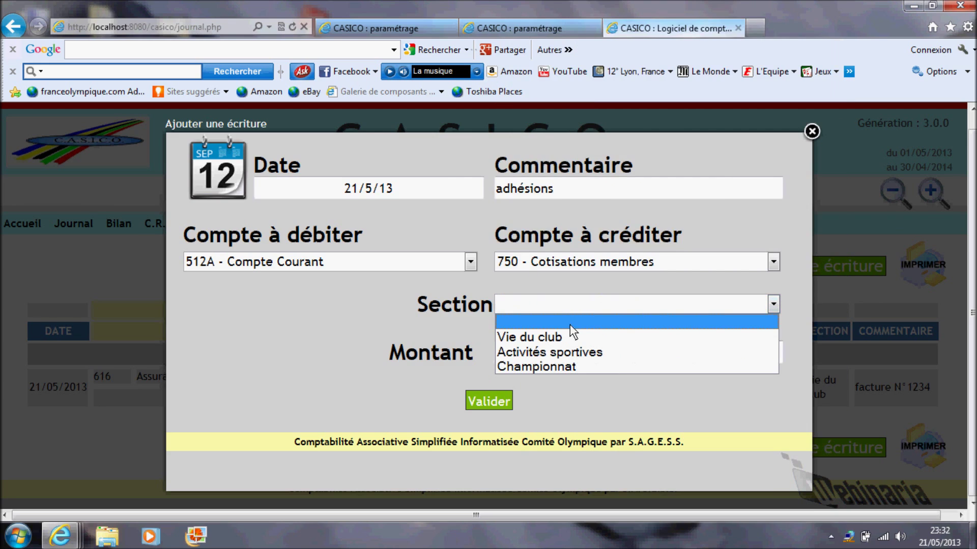
left_click(570, 356)
left_click(569, 356)
type("1000")
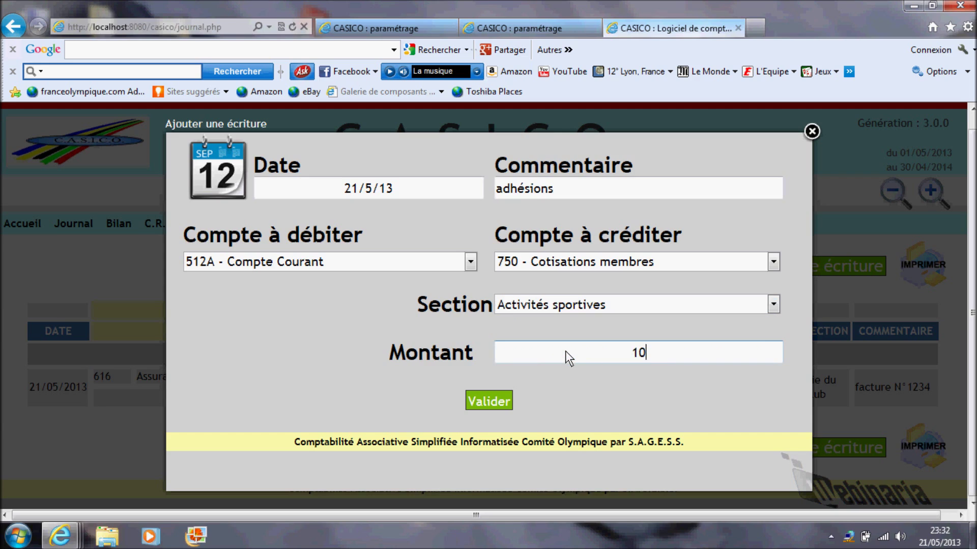
left_click(486, 401)
Check in the Compte de Résultat for Activités sportives how the membership fee entry appears among the income accounts
scroll(487, 401, "down", 1)
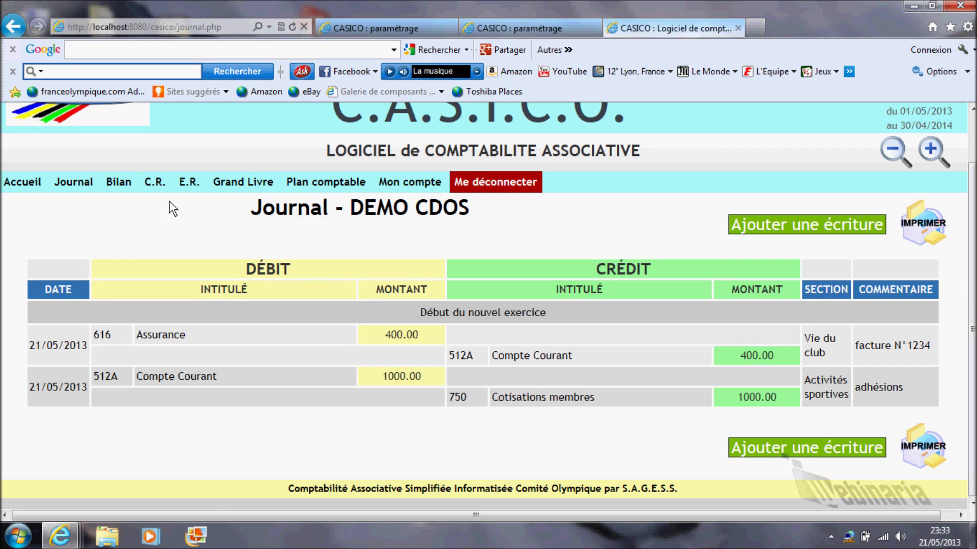
mouse_move(156, 184)
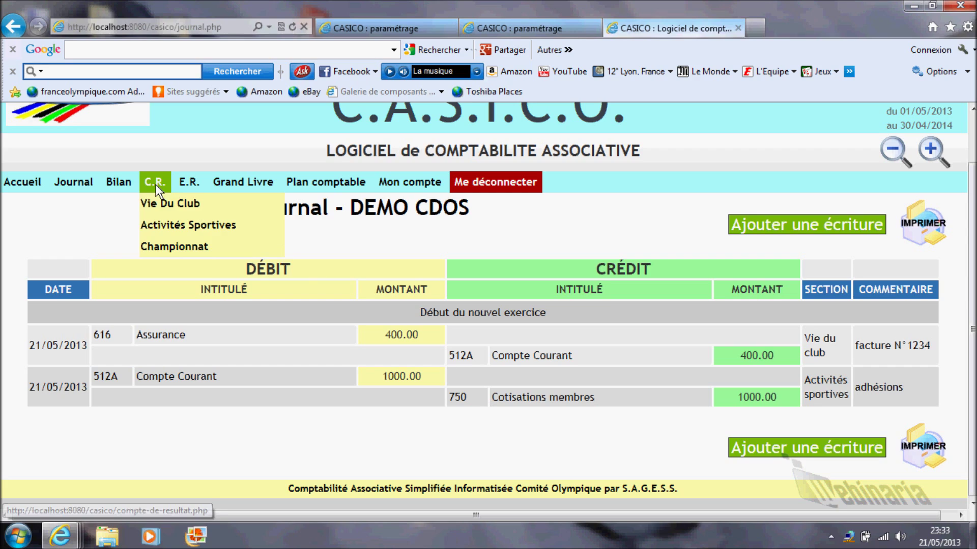
left_click(154, 222)
scroll(448, 361, "down", 5)
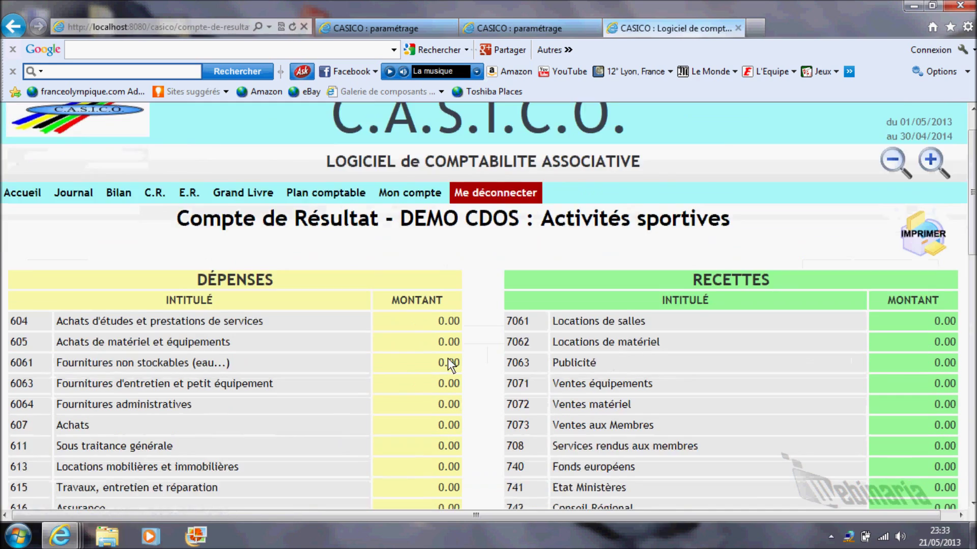
scroll(448, 357, "down", 3)
scroll(448, 356, "down", 6)
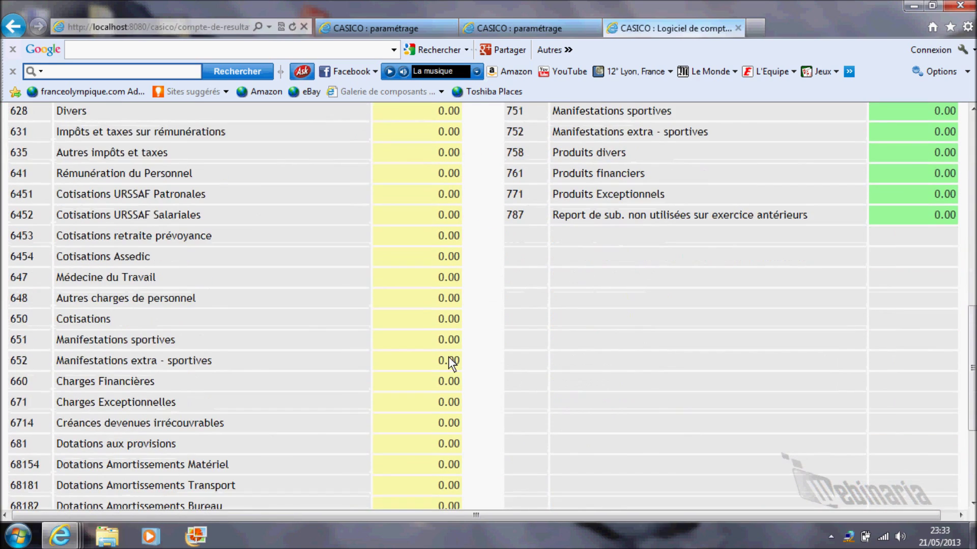
scroll(451, 364, "up", 6)
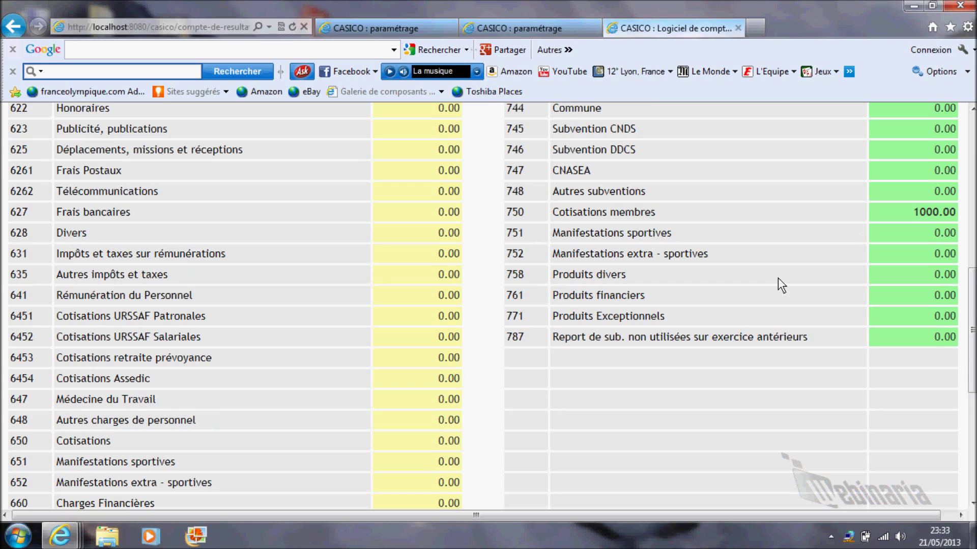
scroll(778, 278, "up", 10)
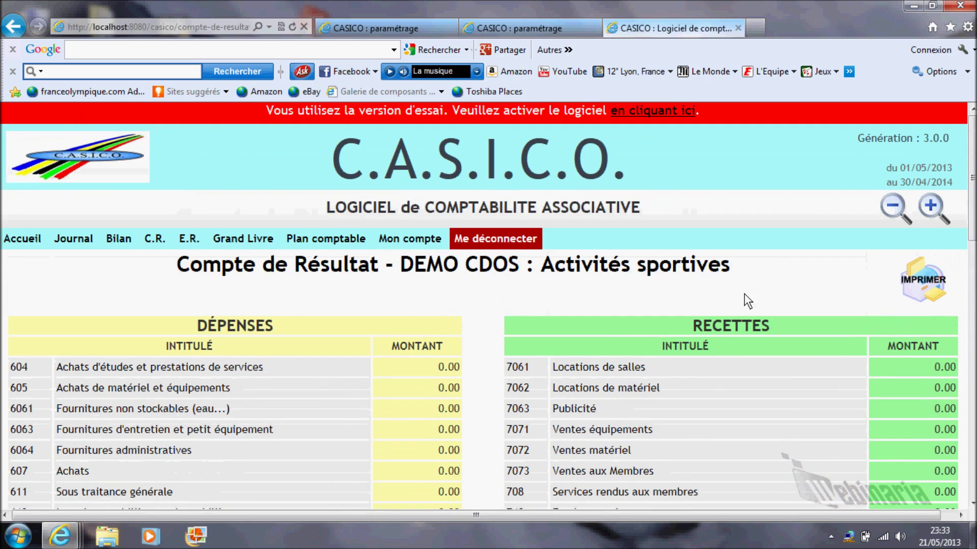
Examine the Compte de Résultat for Vie du club, including the insurance expense, the totals and the section's result
mouse_move(154, 237)
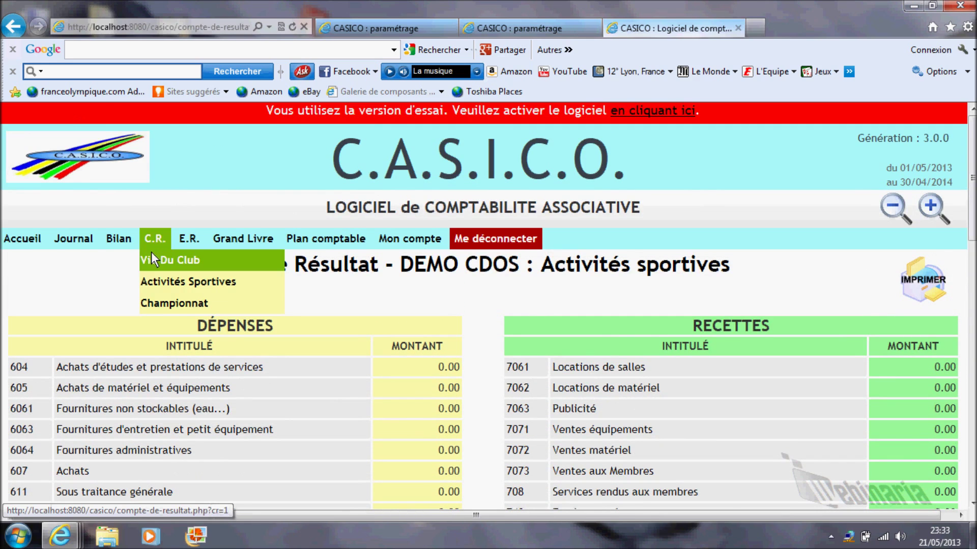
left_click(151, 255)
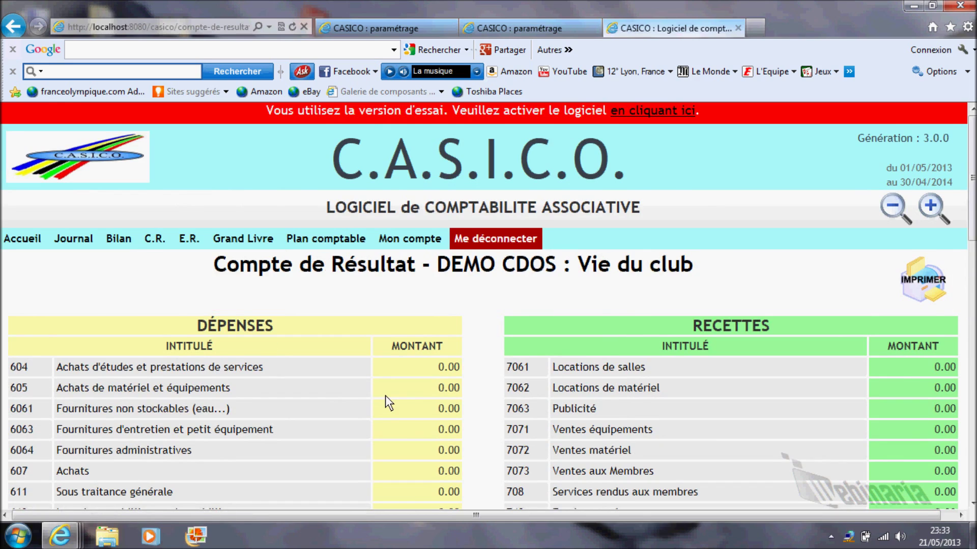
scroll(386, 395, "down", 2)
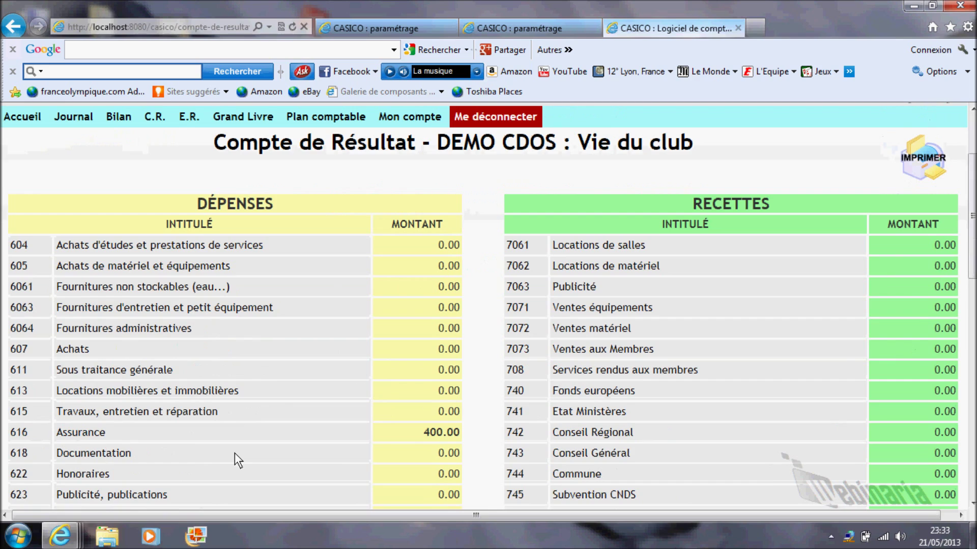
scroll(363, 433, "down", 8)
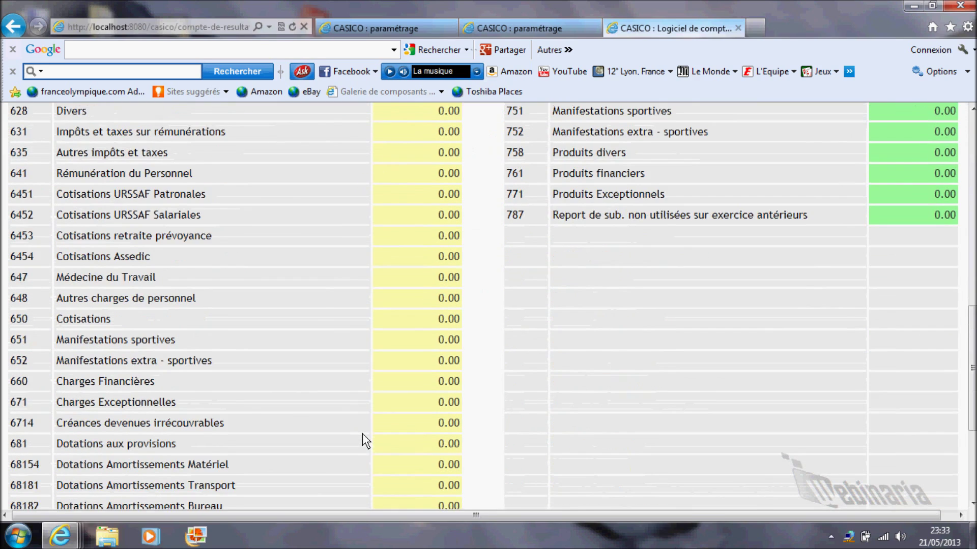
scroll(362, 433, "down", 3)
scroll(362, 433, "up", 1)
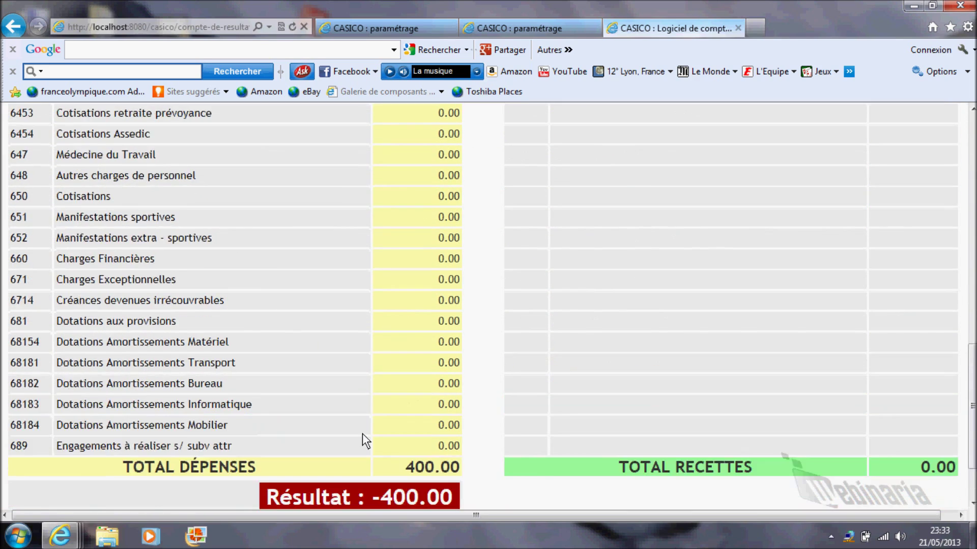
scroll(362, 433, "up", 13)
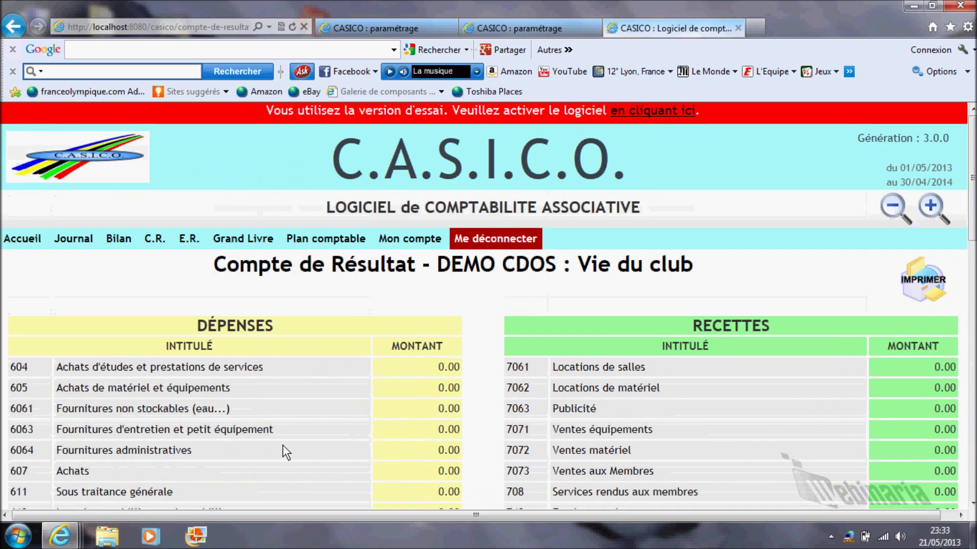
Review the overall Compte de Résultat for all sections, comparing total expenses, total income and the combined result
left_click(148, 242)
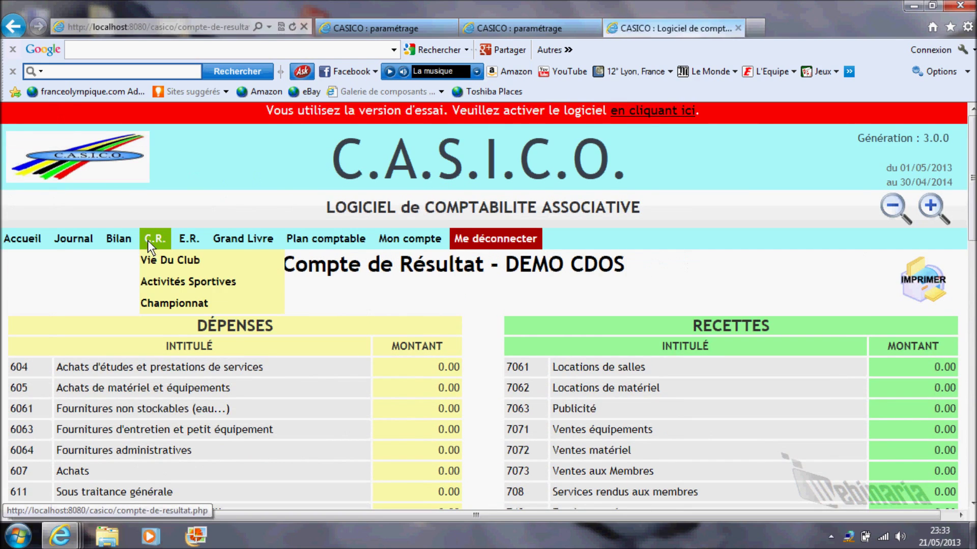
scroll(479, 395, "down", 4)
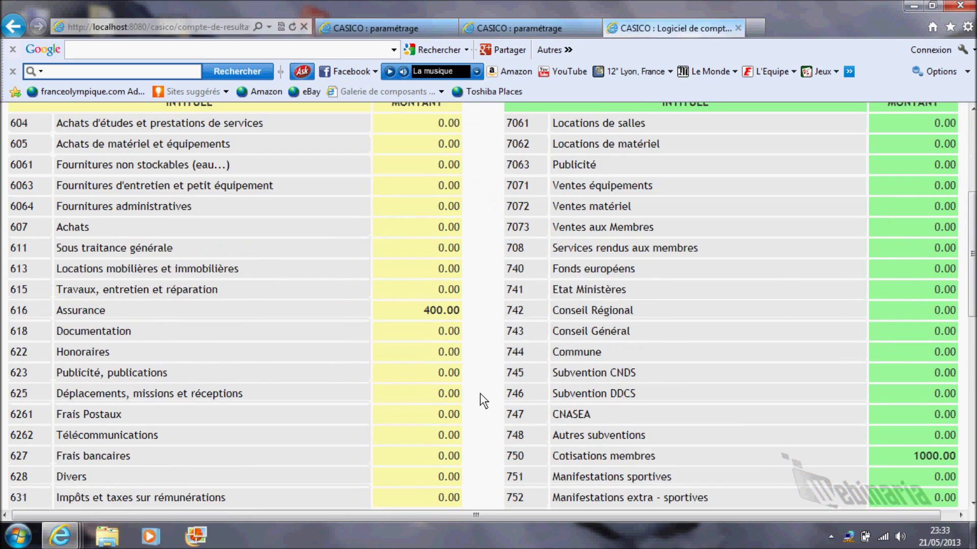
scroll(480, 393, "down", 7)
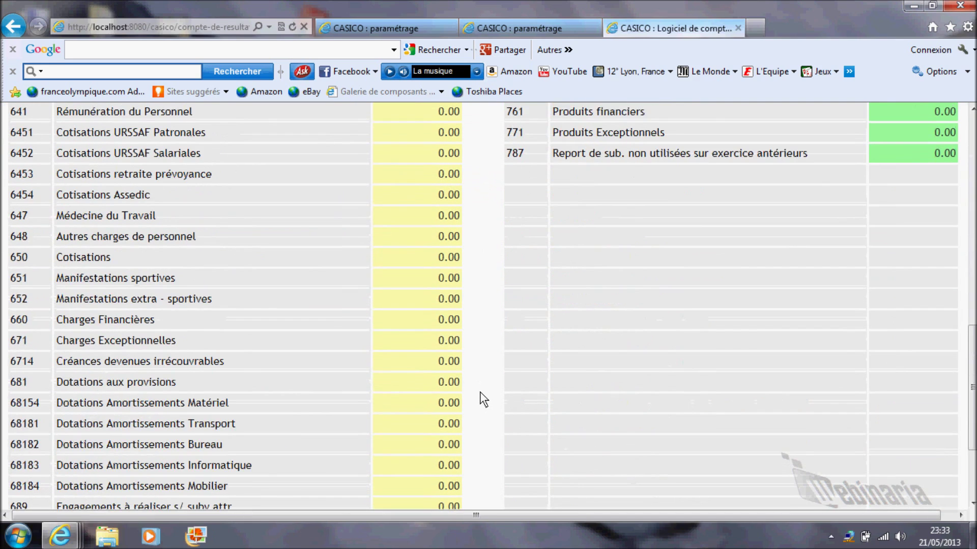
scroll(480, 392, "down", 2)
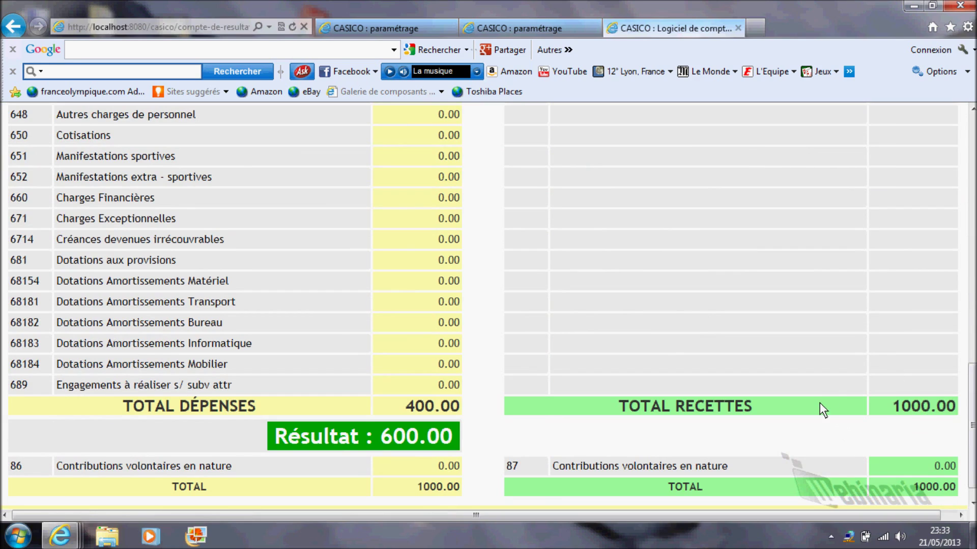
scroll(780, 397, "up", 10)
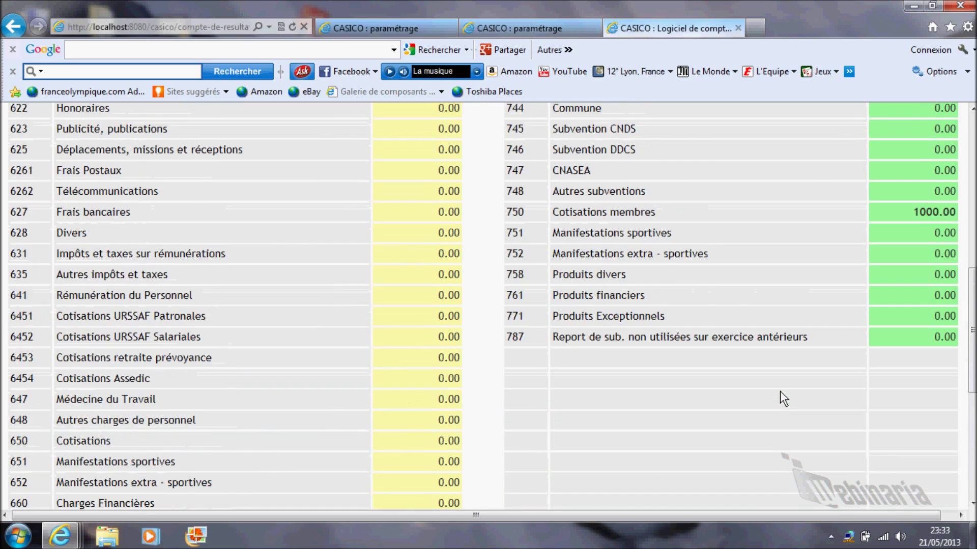
scroll(780, 397, "up", 5)
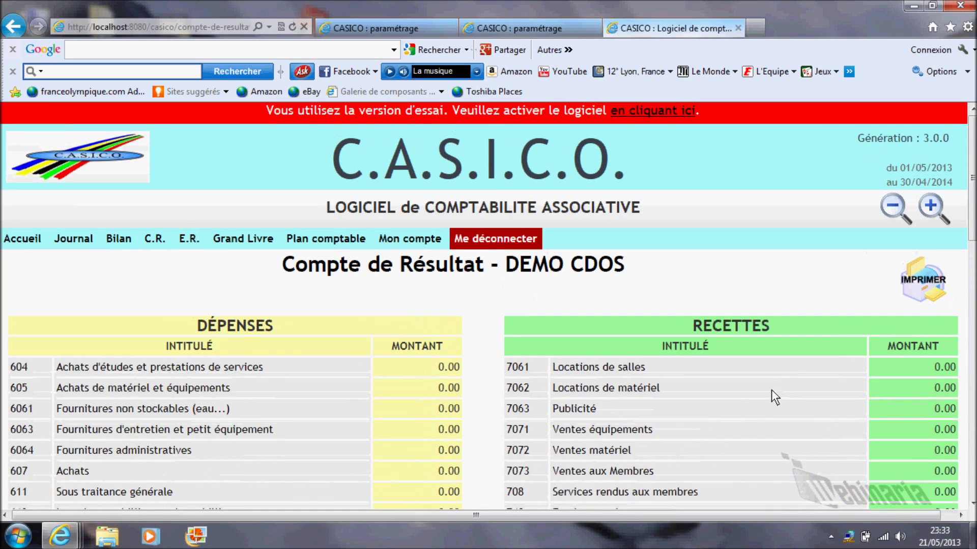
Check in the Bilan how the membership fee entry affects the year's result, the current account and the totals
left_click(128, 238)
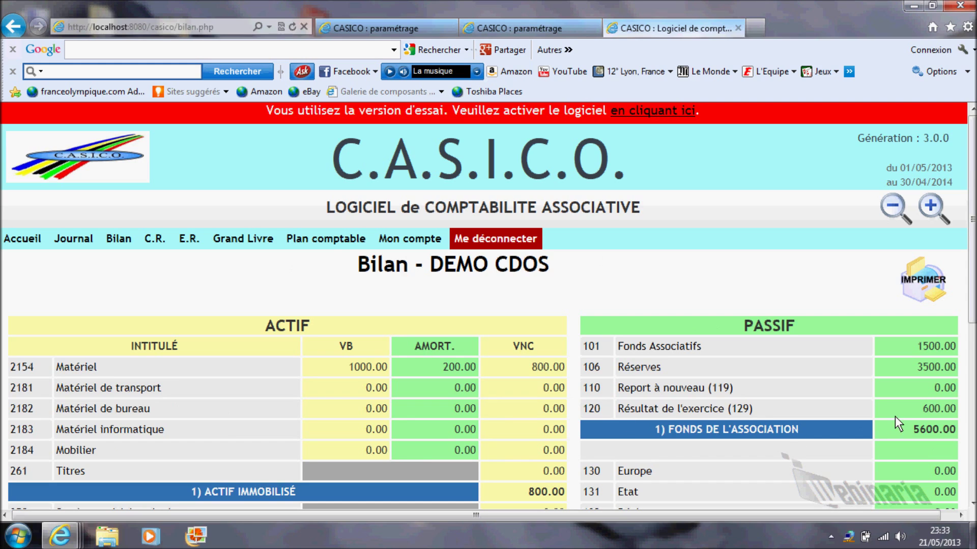
scroll(896, 416, "down", 7)
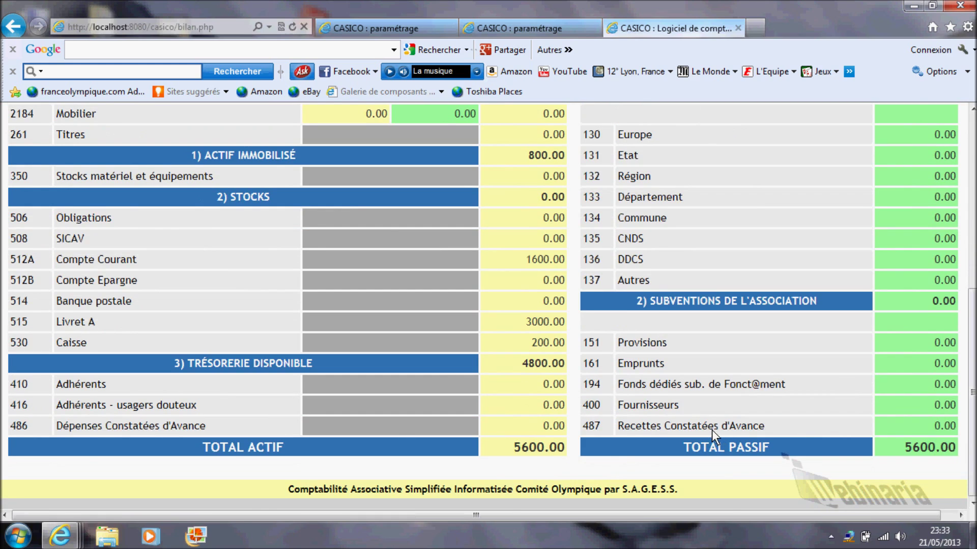
scroll(711, 430, "up", 5)
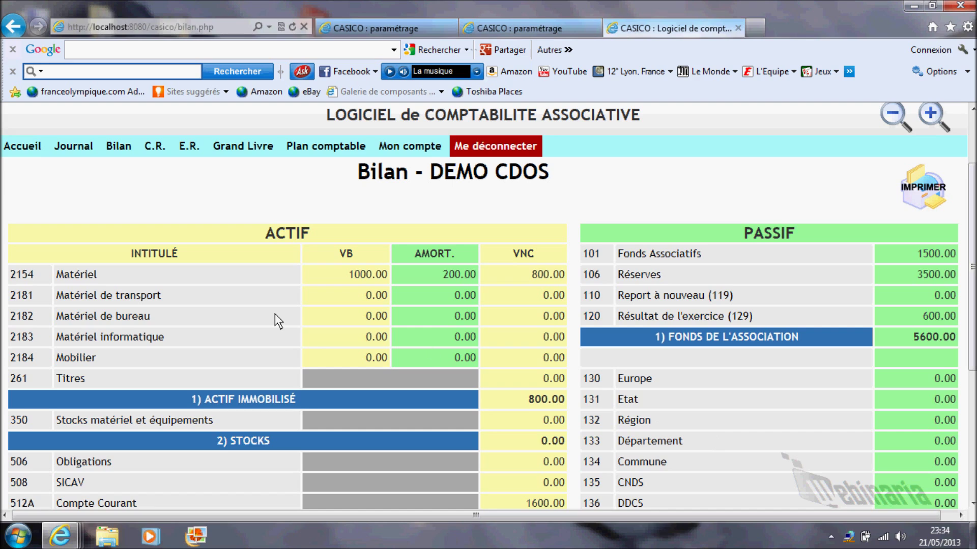
Return to the Tableau de bord and bring up the account categories of the Grand Livre
left_click(30, 150)
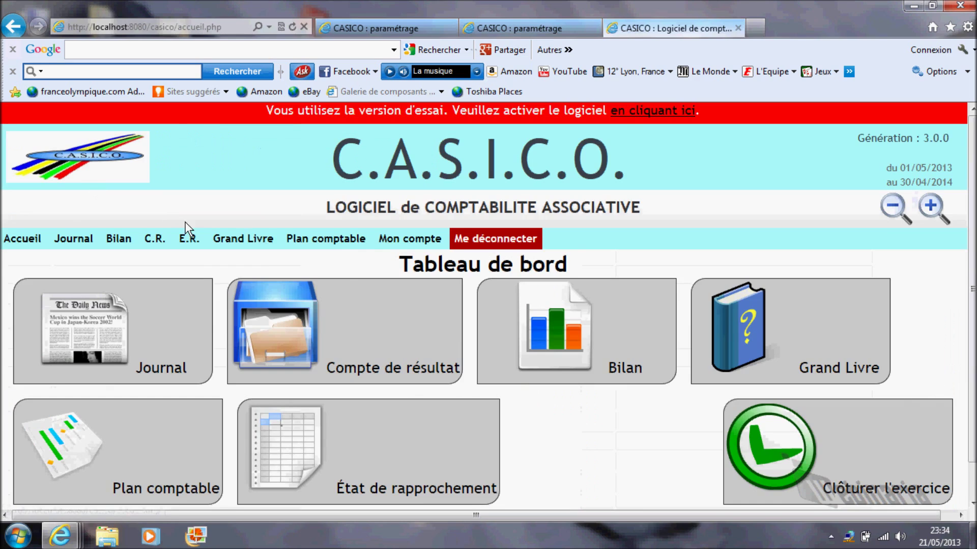
mouse_move(215, 227)
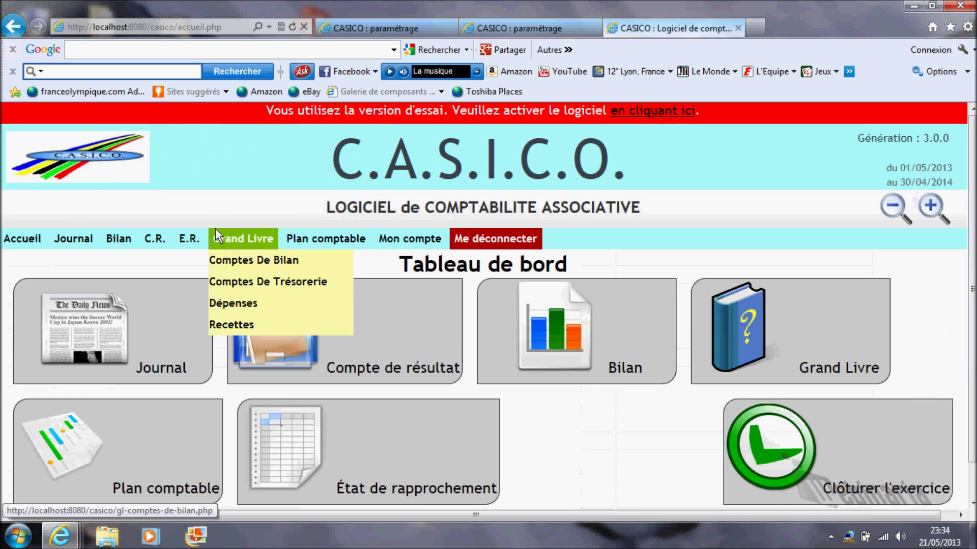